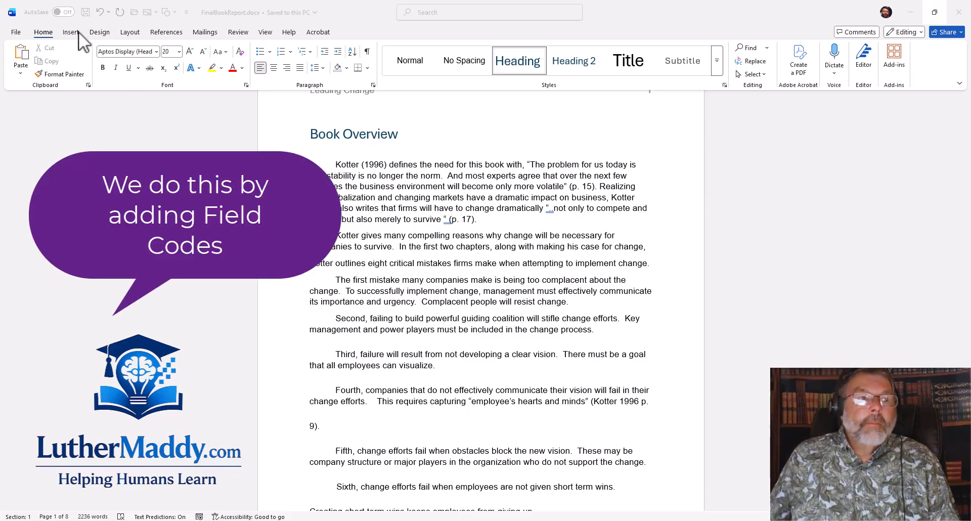
Insert a Blank built-in footer, delete its placeholder text and left-align the empty footer line.
scroll(592, 121, "down", 6)
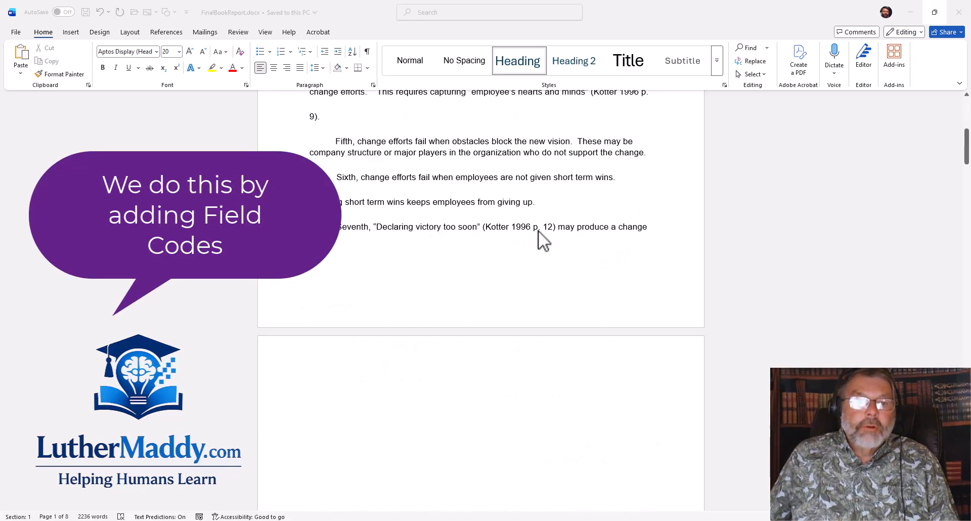
scroll(531, 245, "up", 6)
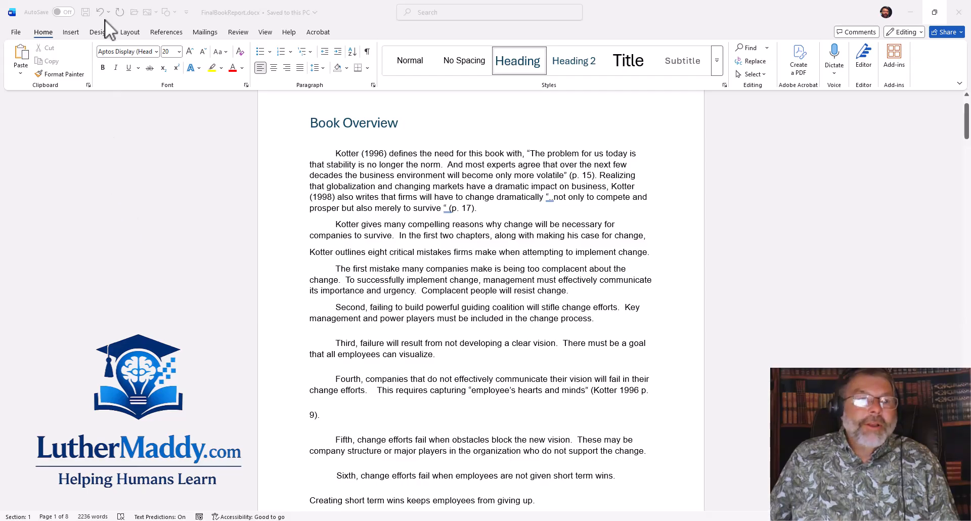
left_click(74, 33)
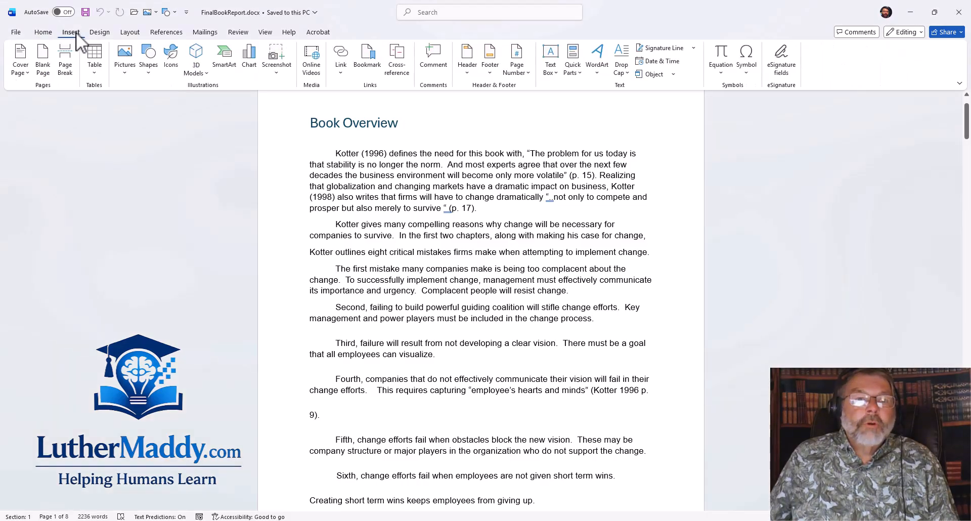
left_click(491, 55)
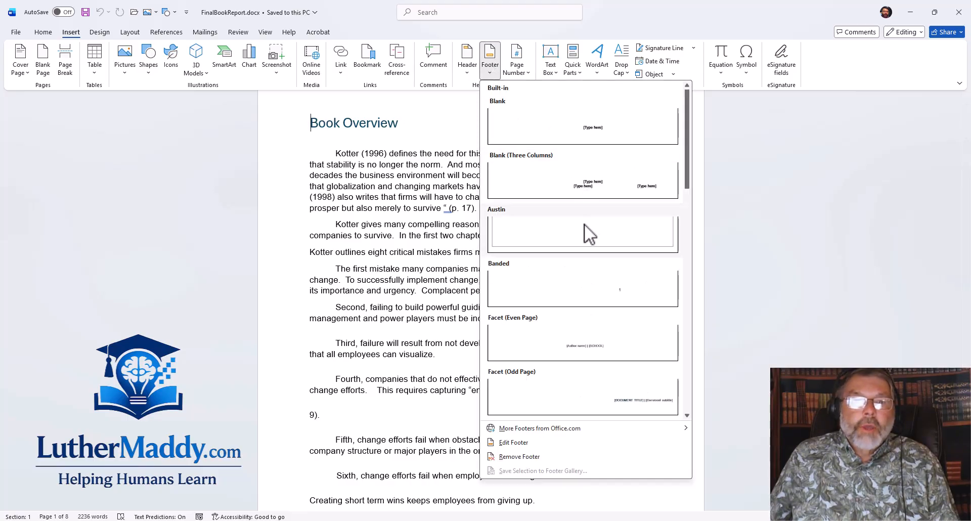
left_click(572, 121)
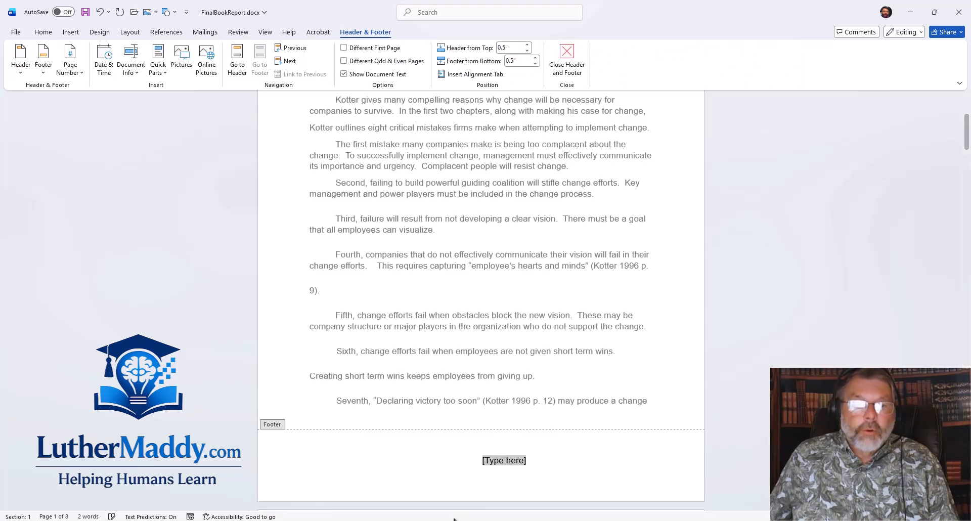
key("Delete")
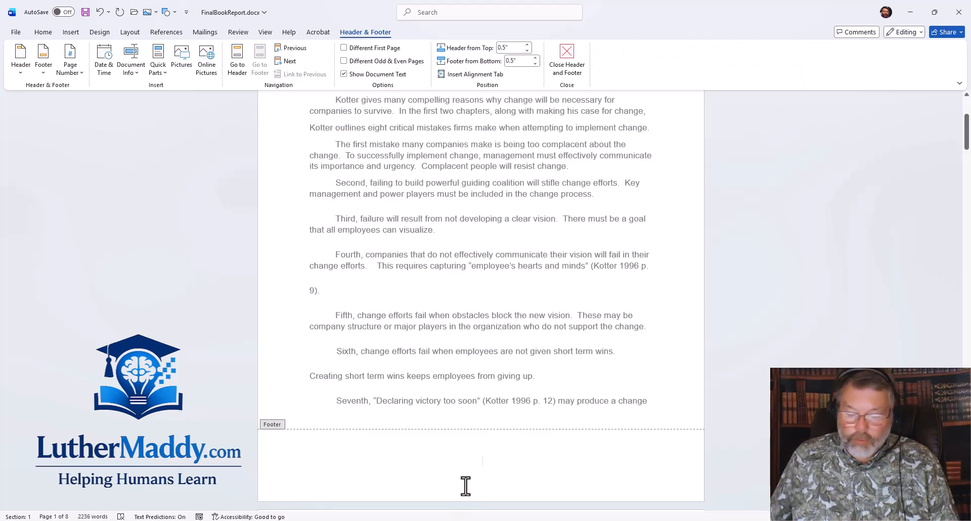
key("ctrl+l")
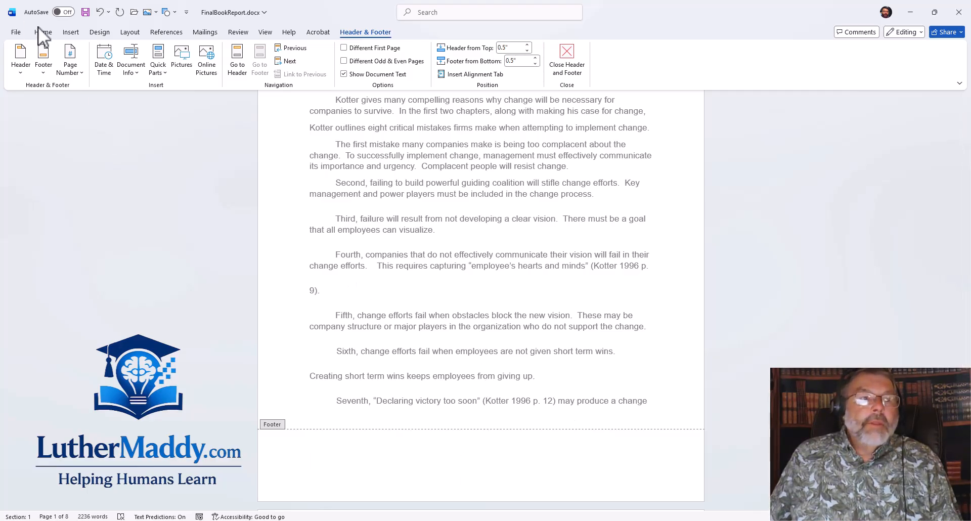
Insert a FileName field in the footer using Title case format with the path added to the filename.
left_click(71, 32)
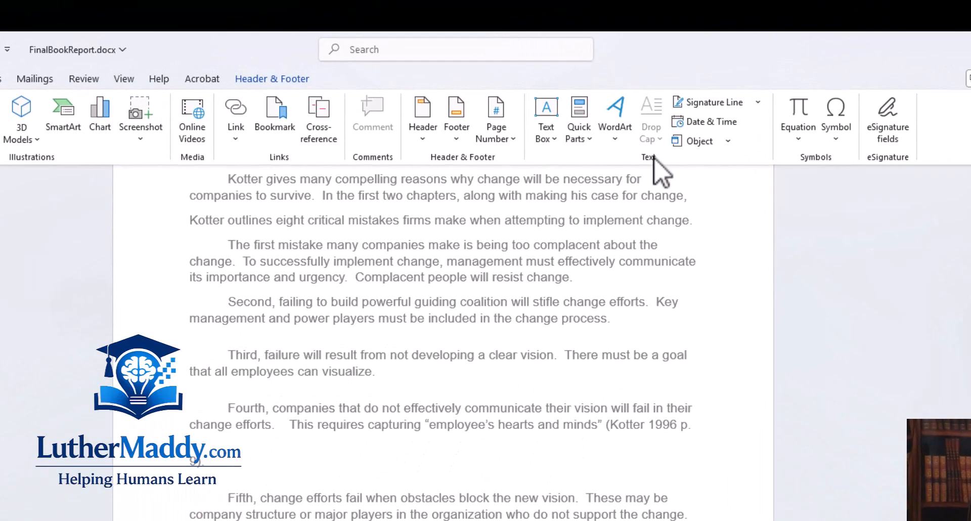
left_click(580, 89)
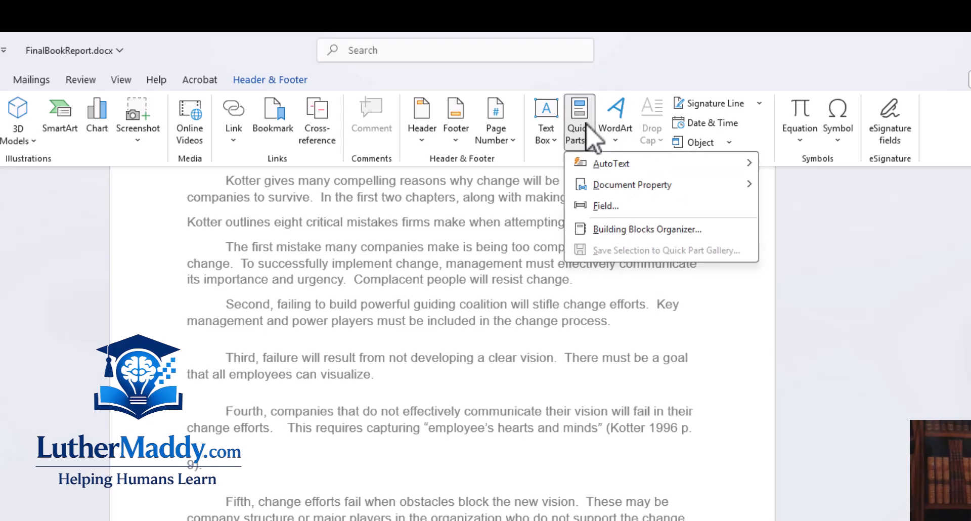
left_click(598, 206)
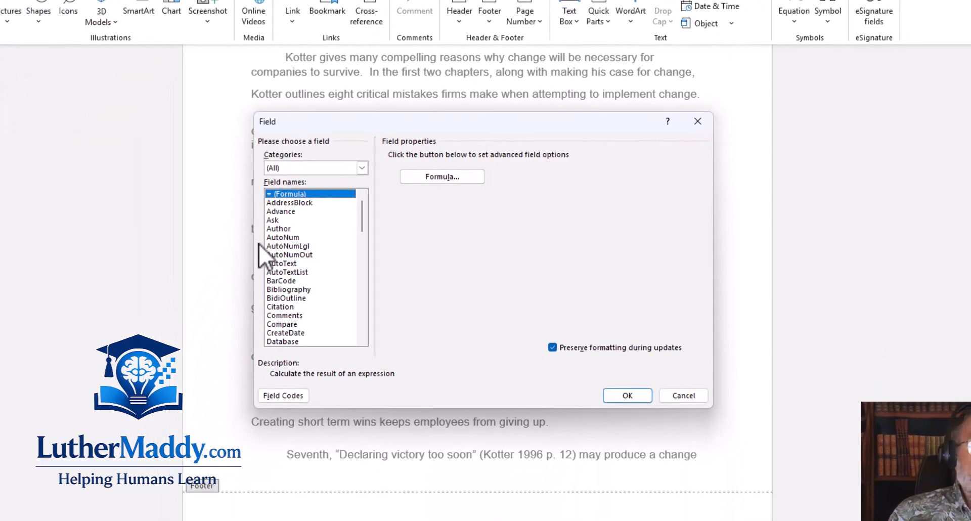
scroll(261, 333, "down", 1)
scroll(308, 216, "down", 6)
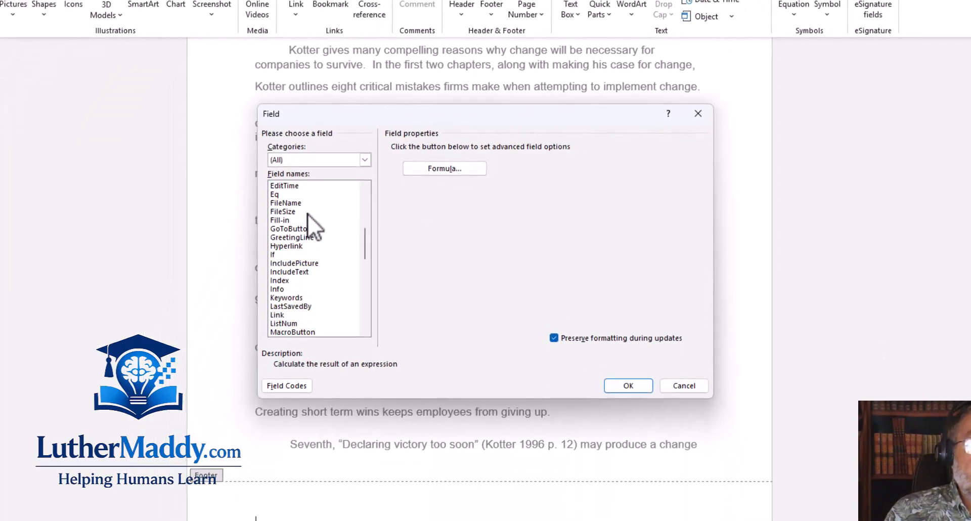
left_click(292, 204)
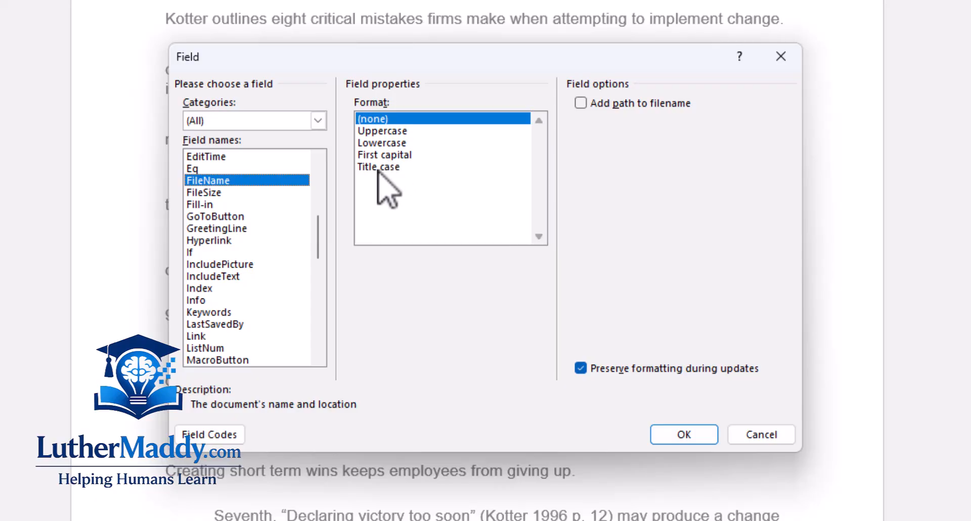
left_click(377, 168)
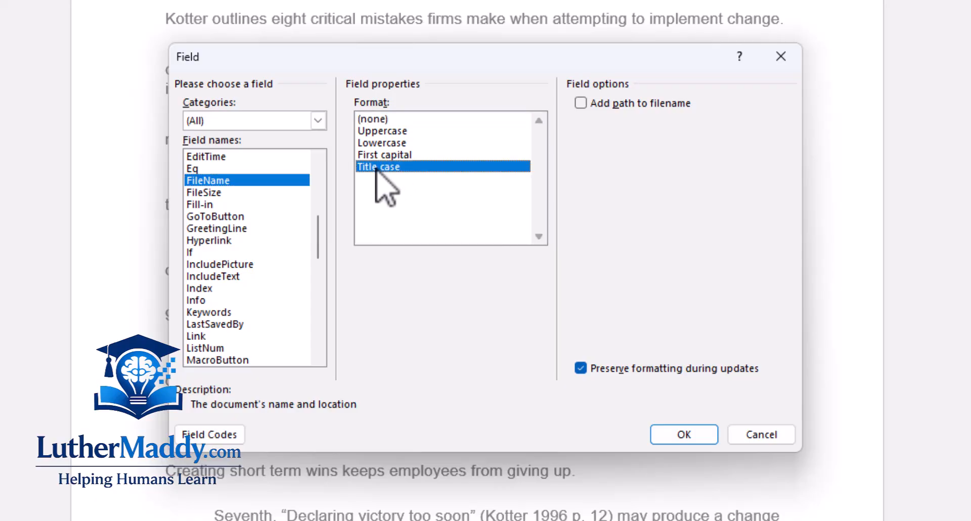
left_click_drag(455, 57, 431, 6)
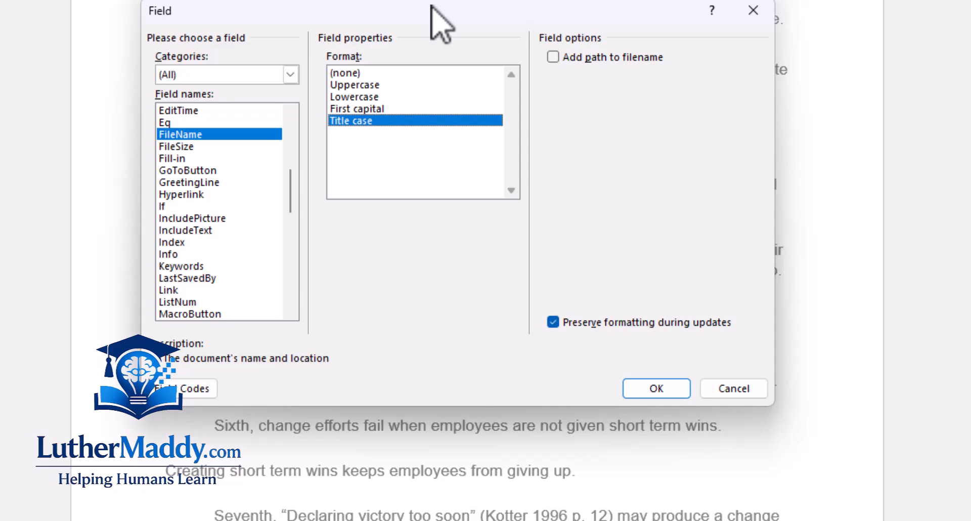
left_click(553, 57)
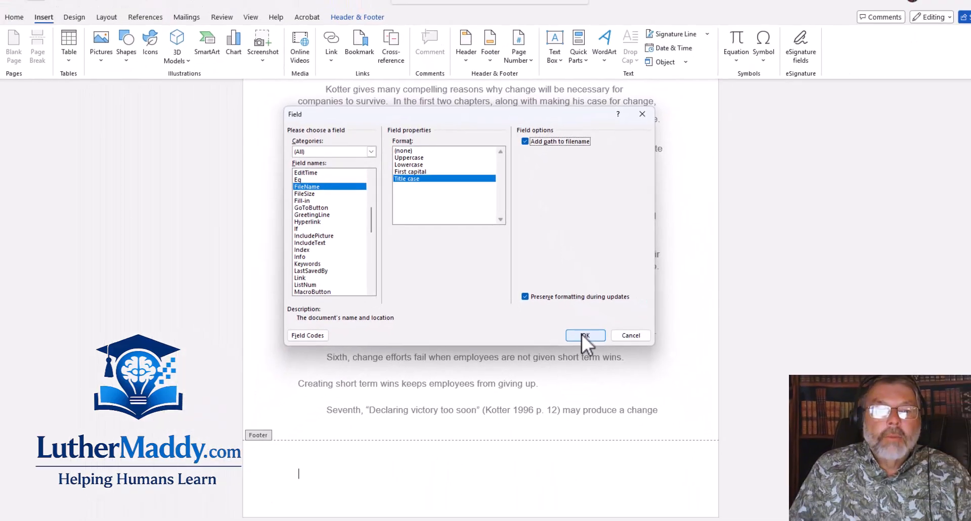
left_click(641, 379)
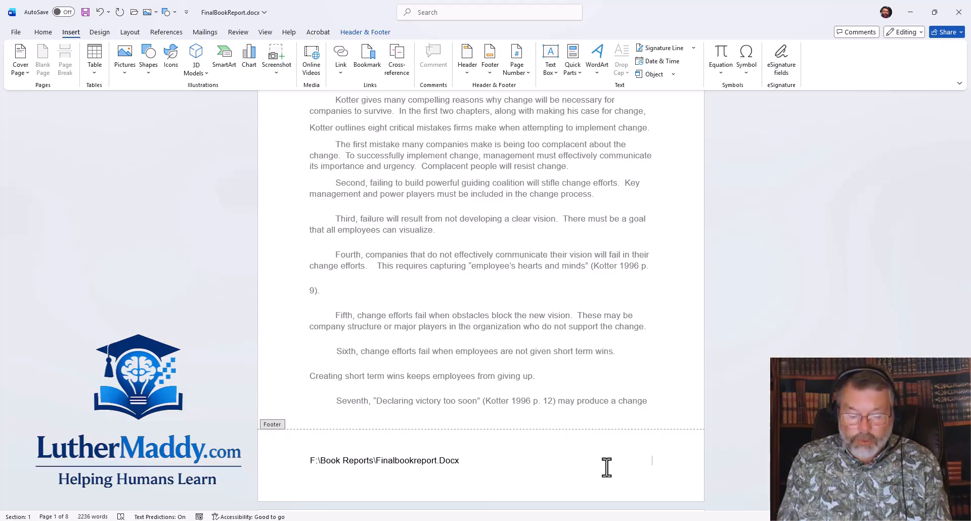
Add the label "Date Last Saved:" at the right edge of the footer line.
type("Dad")
key("BackSpace")
key("BackSpace")
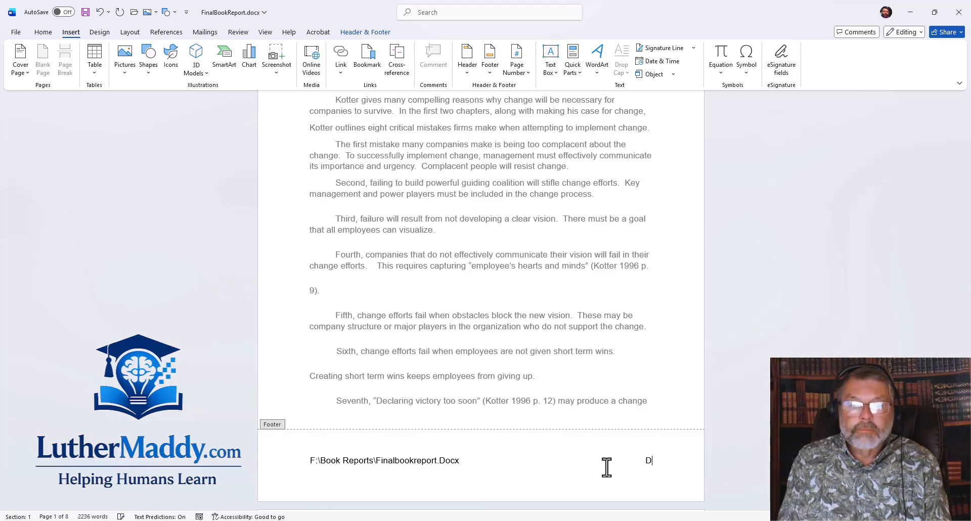
type("ate Last ")
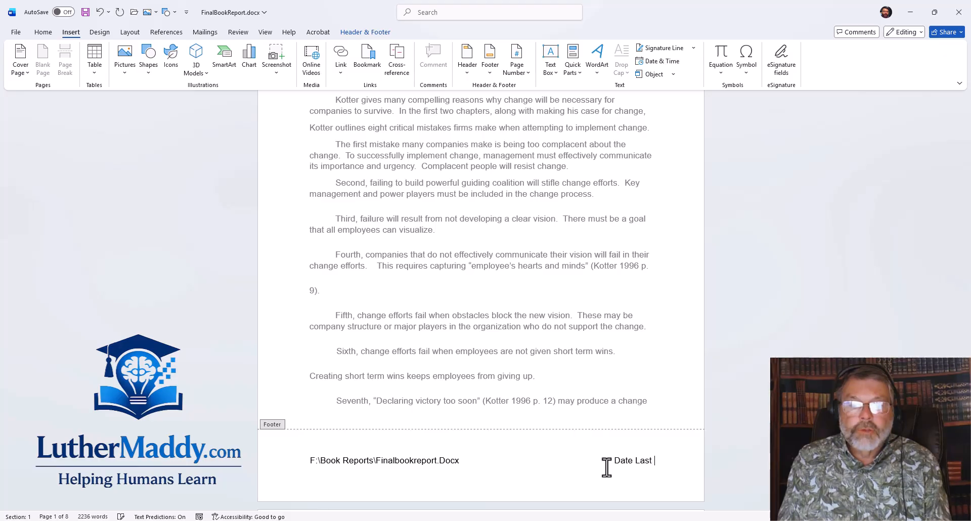
type("Saved:")
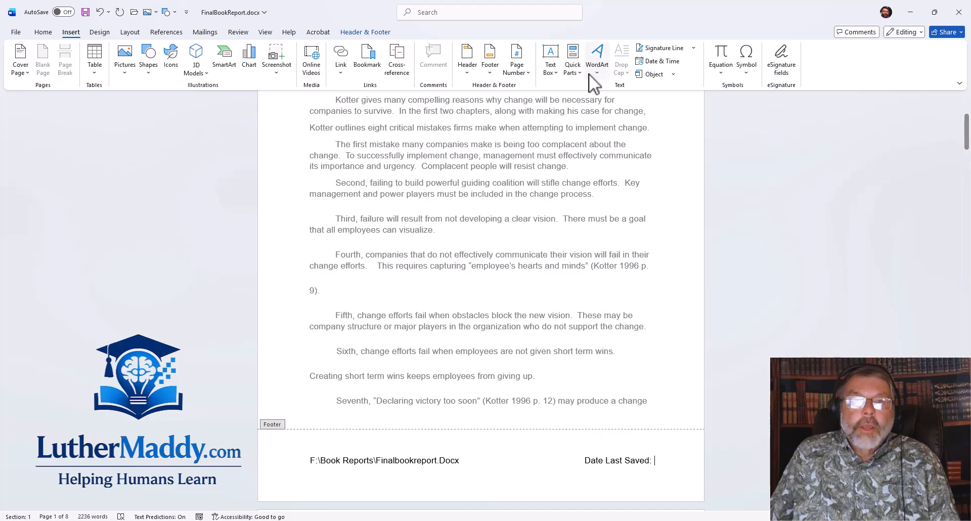
Insert a SaveDate field from the Date and Time category after the label, using the 5/4/26 date format.
left_click(571, 59)
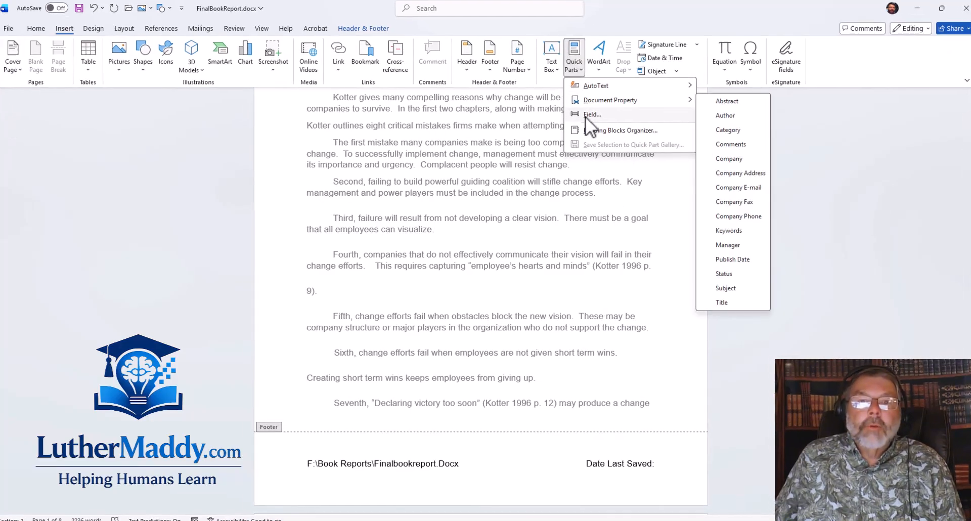
left_click(588, 115)
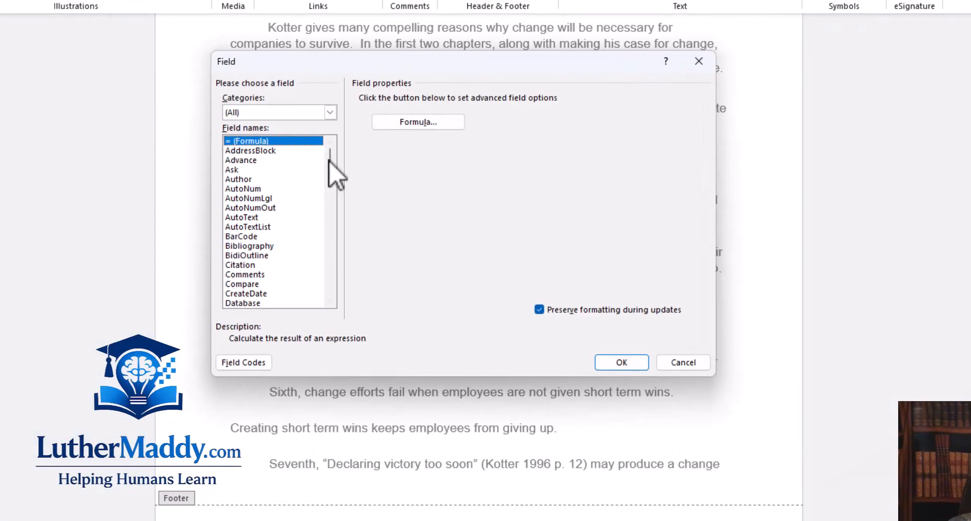
left_click(330, 112)
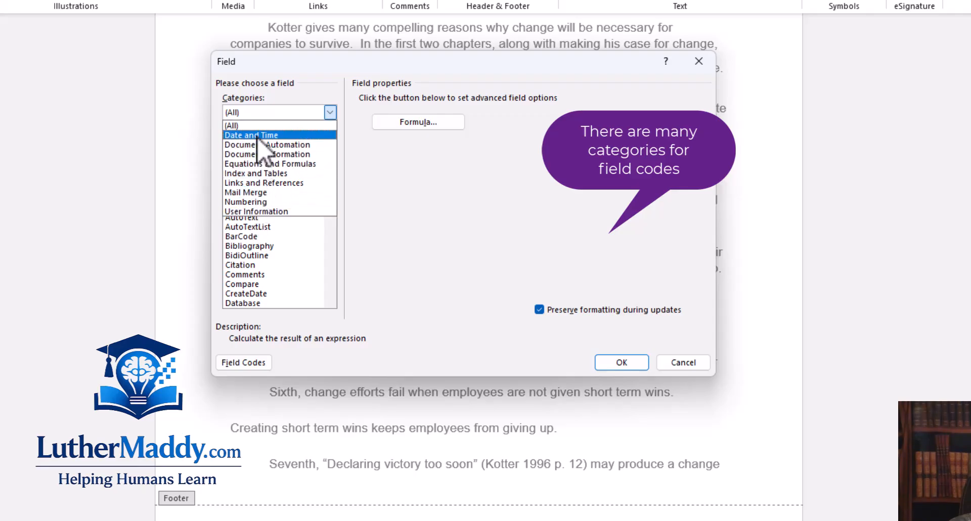
left_click(257, 135)
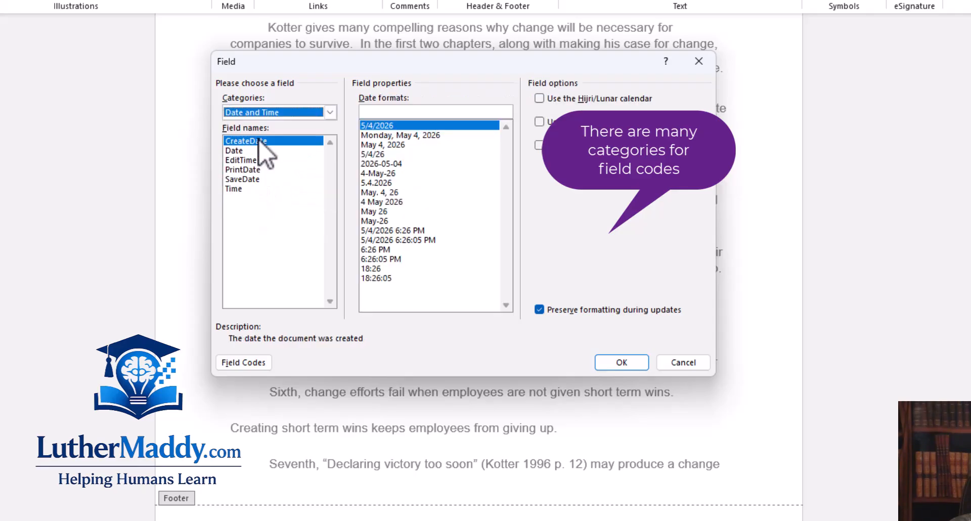
left_click(241, 180)
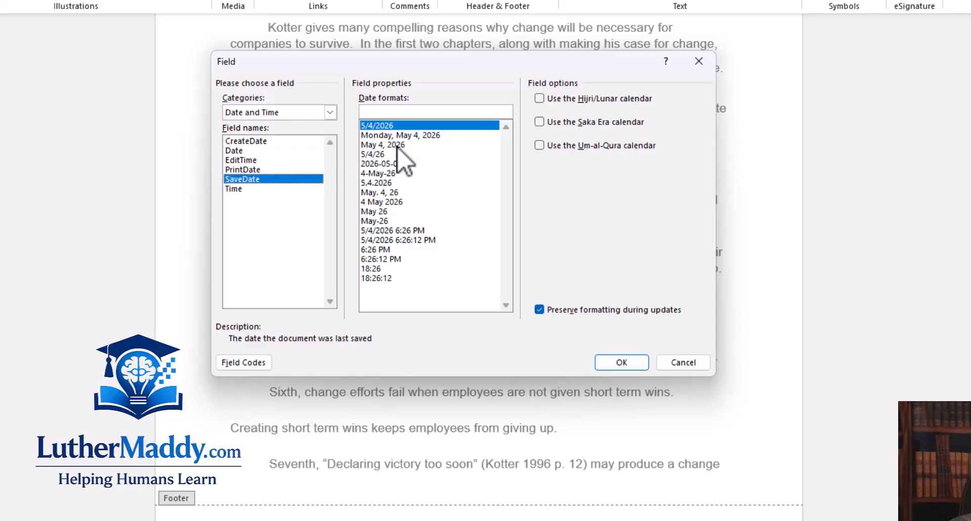
left_click(379, 154)
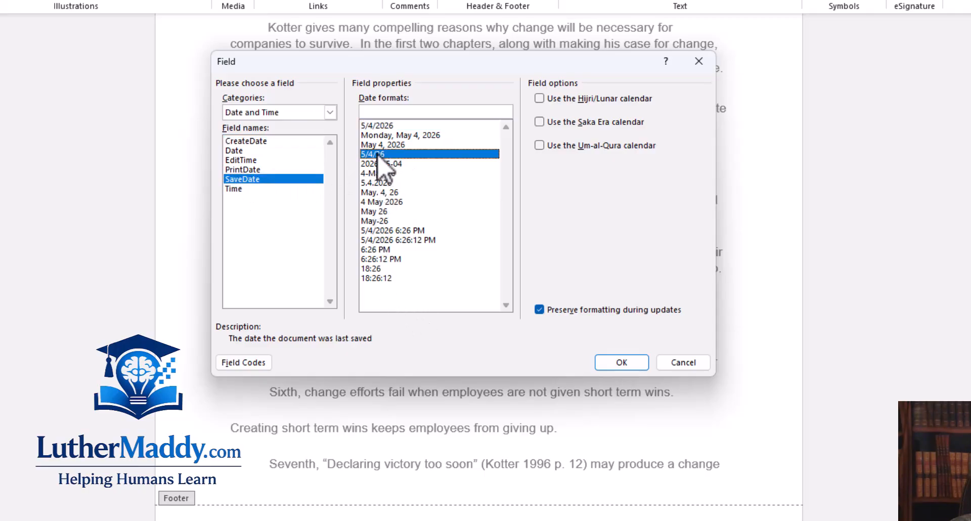
left_click(622, 362)
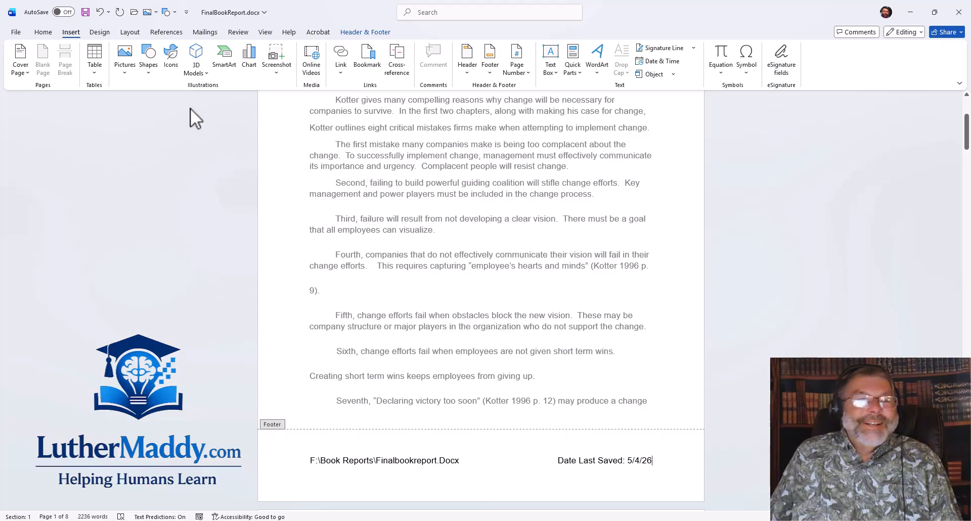
Save the document and leave footer editing to return to the body text.
left_click(85, 12)
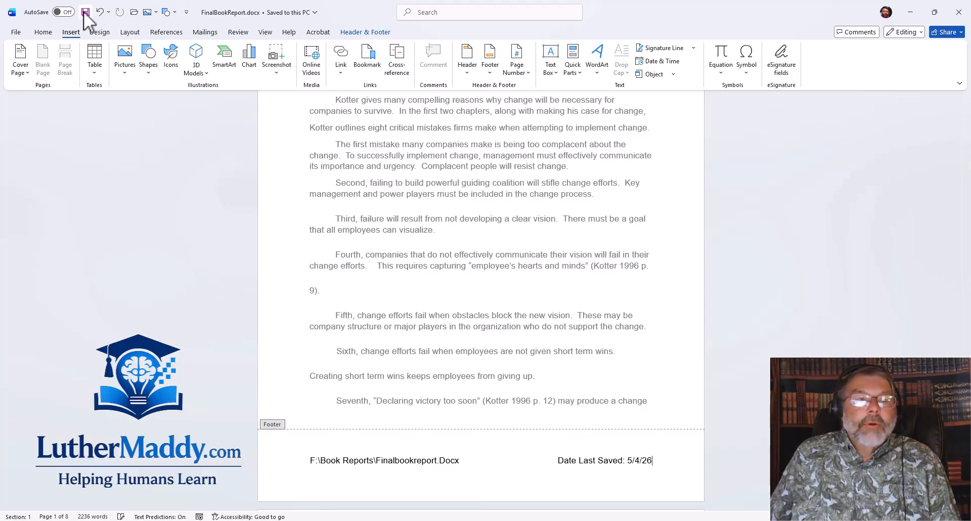
double_click(499, 240)
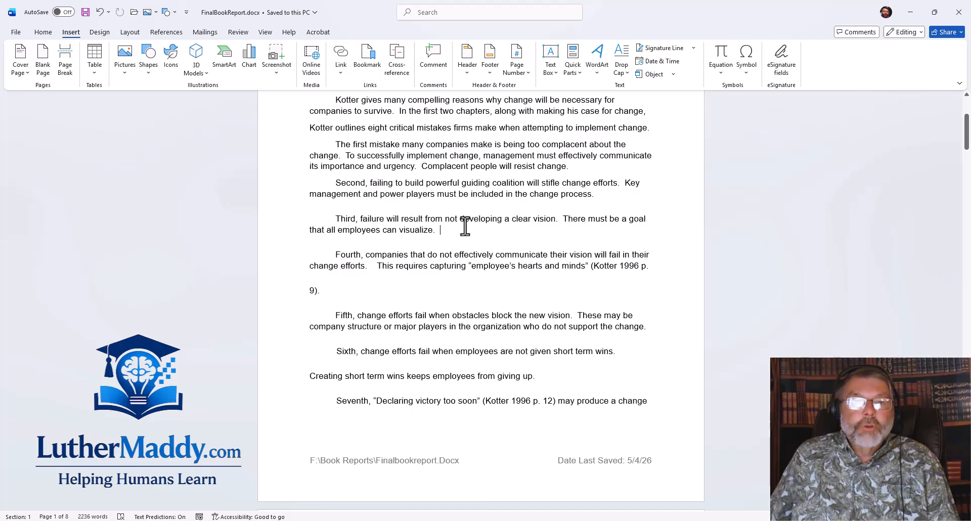
scroll(465, 226, "up", 2)
scroll(466, 225, "down", 2)
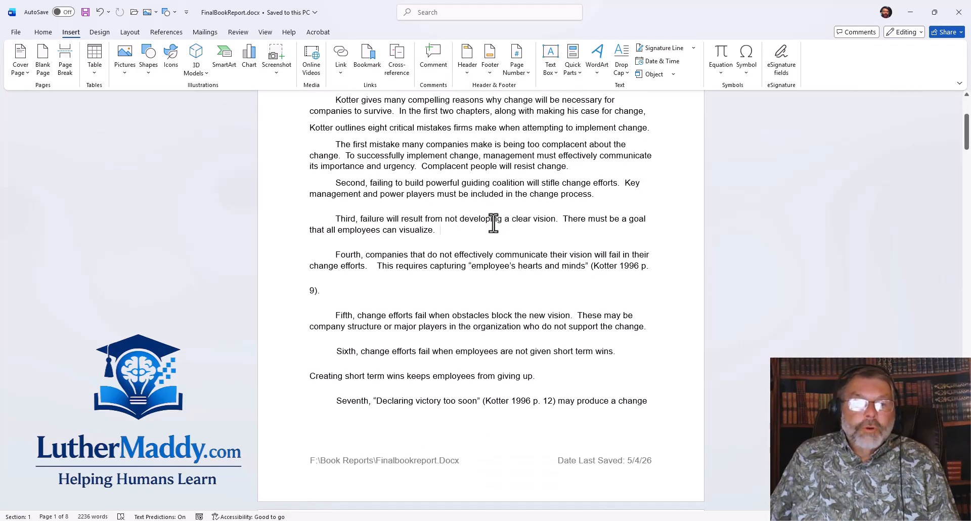
Select the whole document's body text and clear the selection again.
left_click(281, 184)
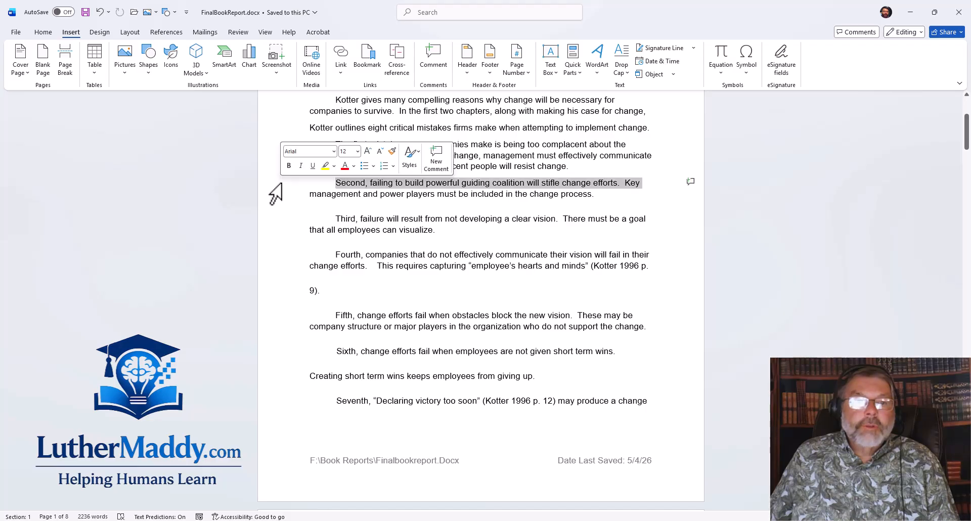
double_click(281, 184)
left_click(279, 187)
left_click(277, 191)
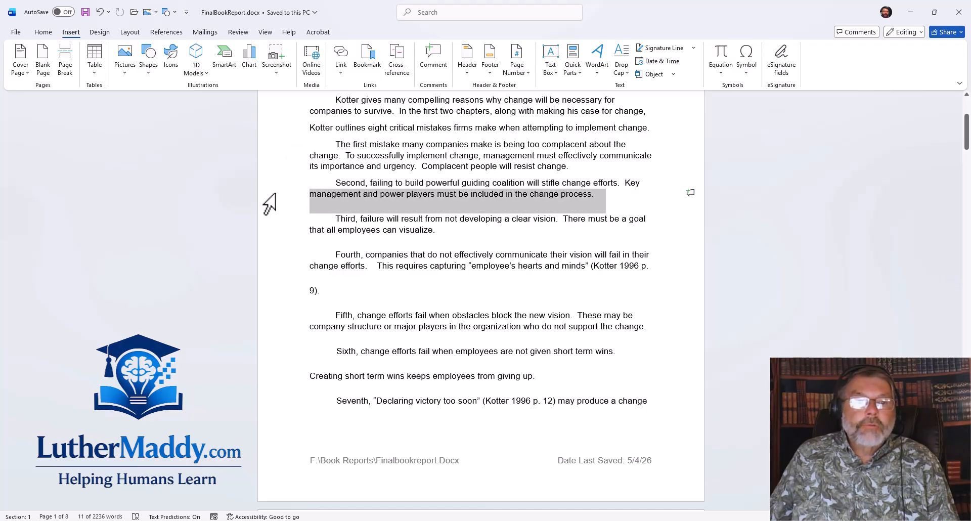
triple_click(273, 202)
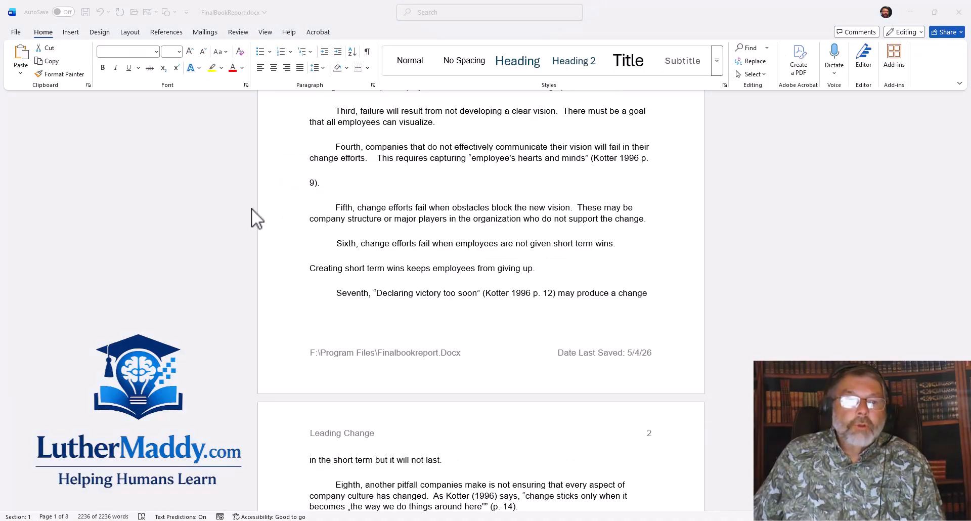
triple_click(265, 212)
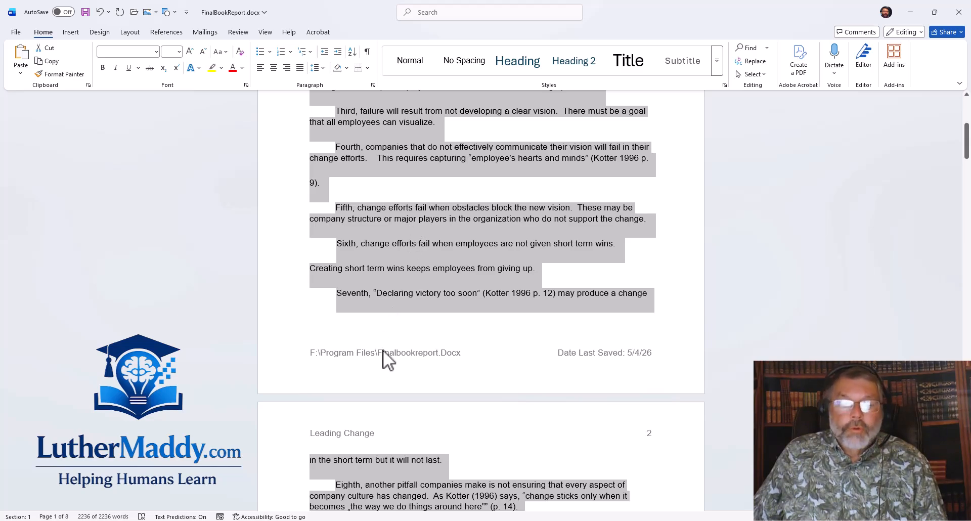
left_click(398, 240)
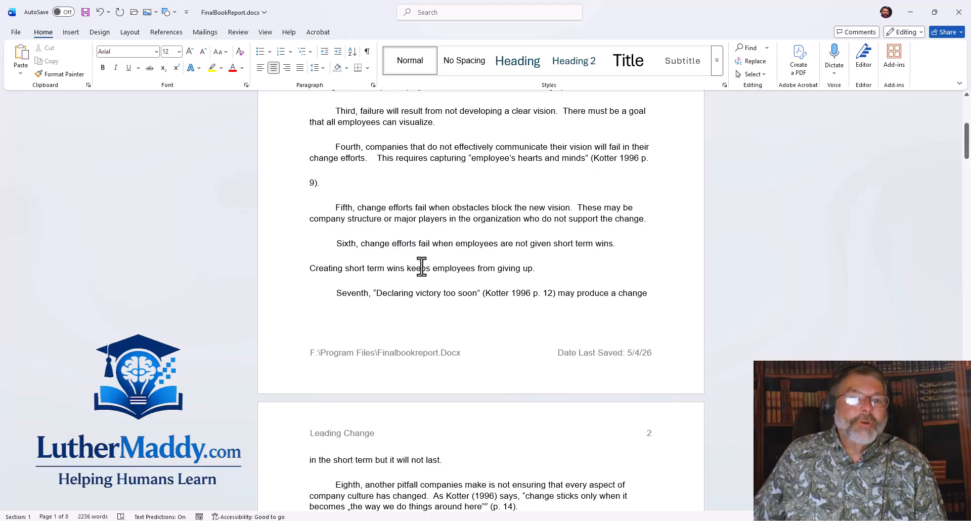
Save a copy of the document as FinalBookReport.docx in the Book Reports folder on the F: drive.
left_click(15, 31)
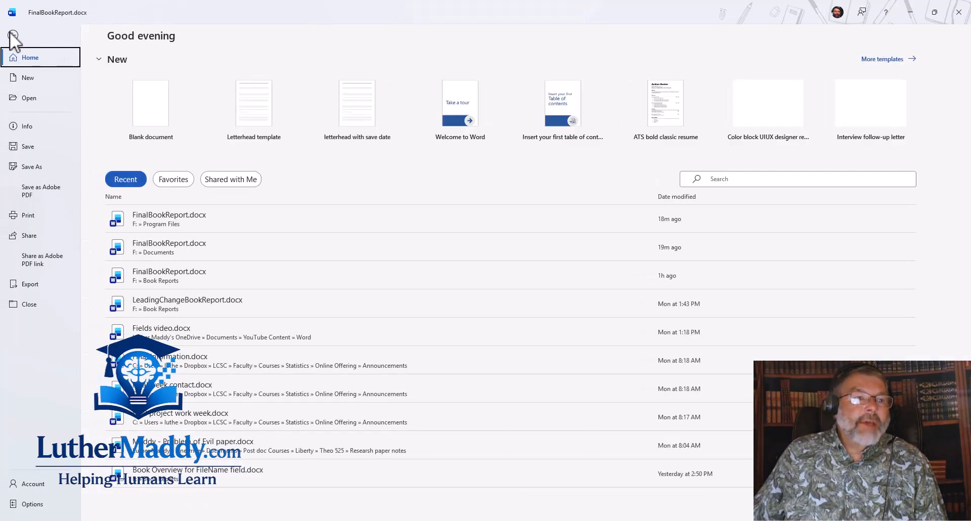
left_click(36, 169)
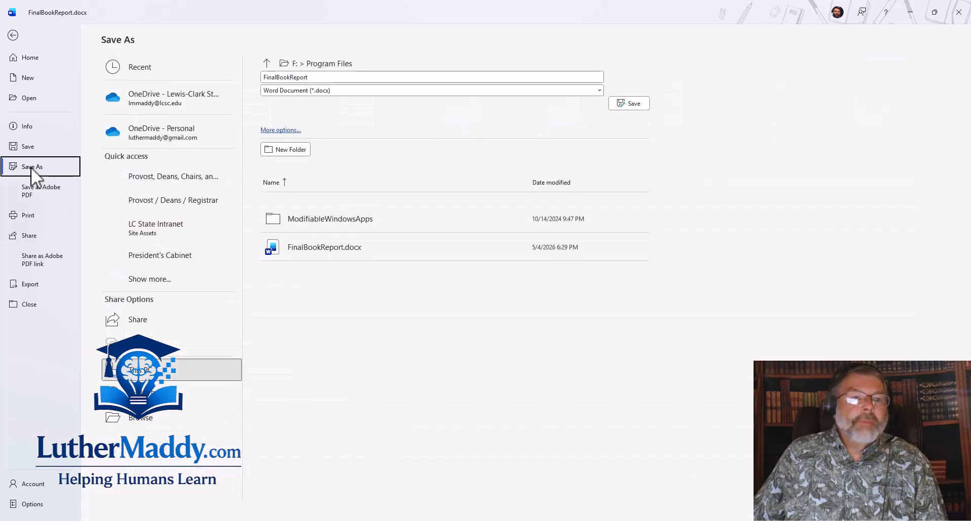
left_click(316, 64)
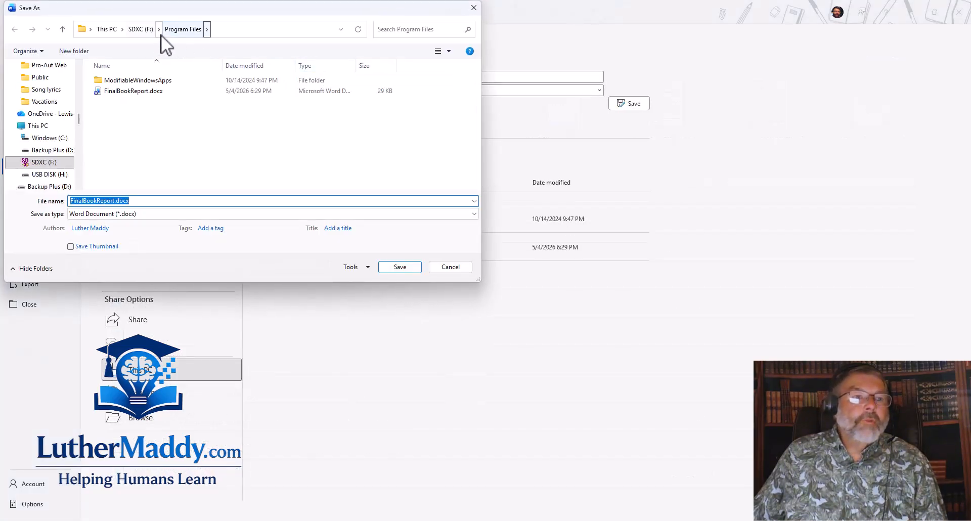
left_click(142, 28)
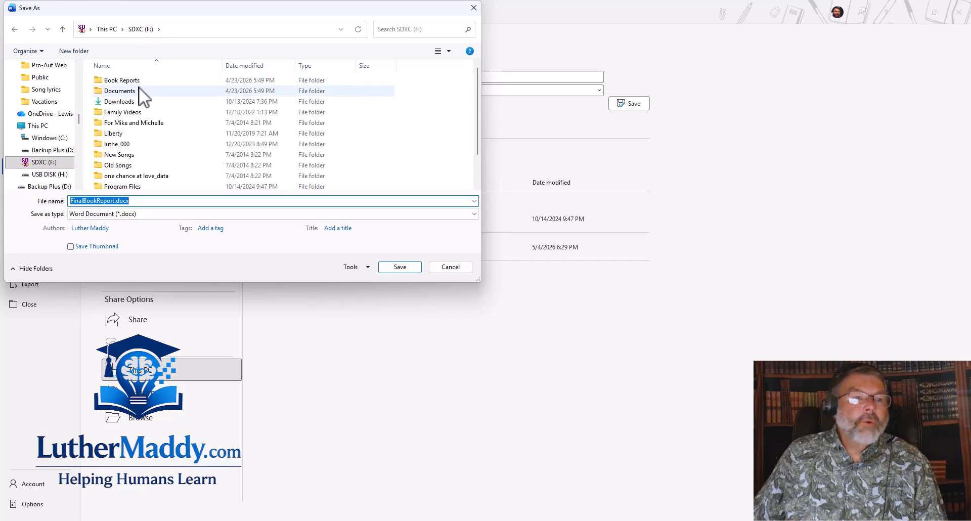
double_click(128, 80)
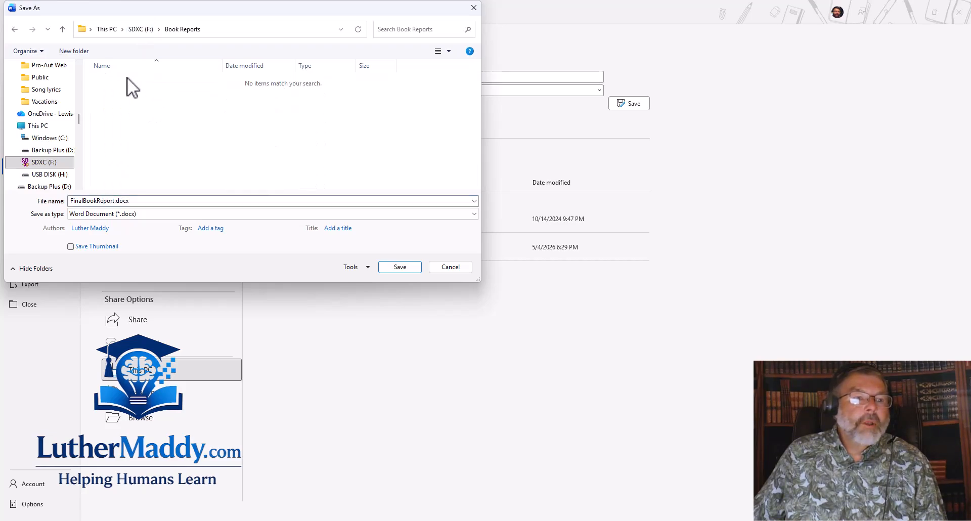
double_click(155, 201)
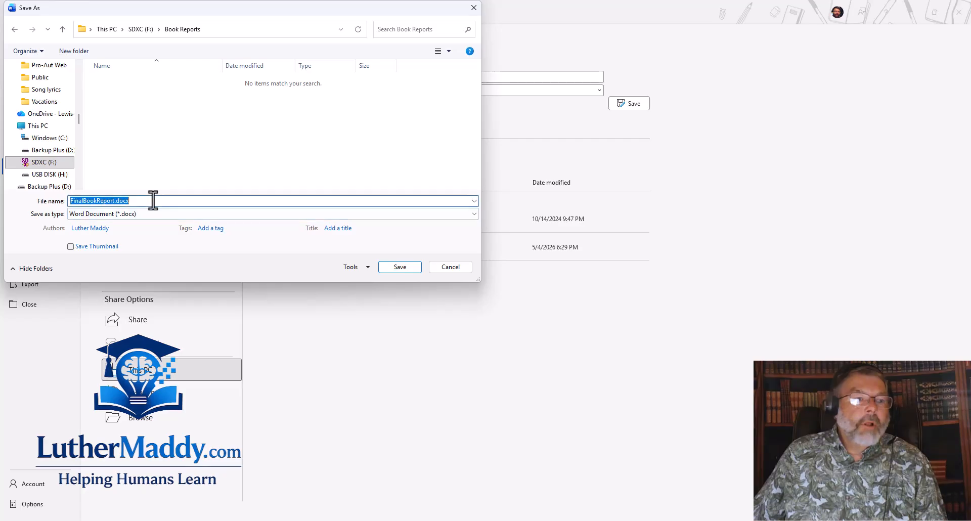
left_click(399, 266)
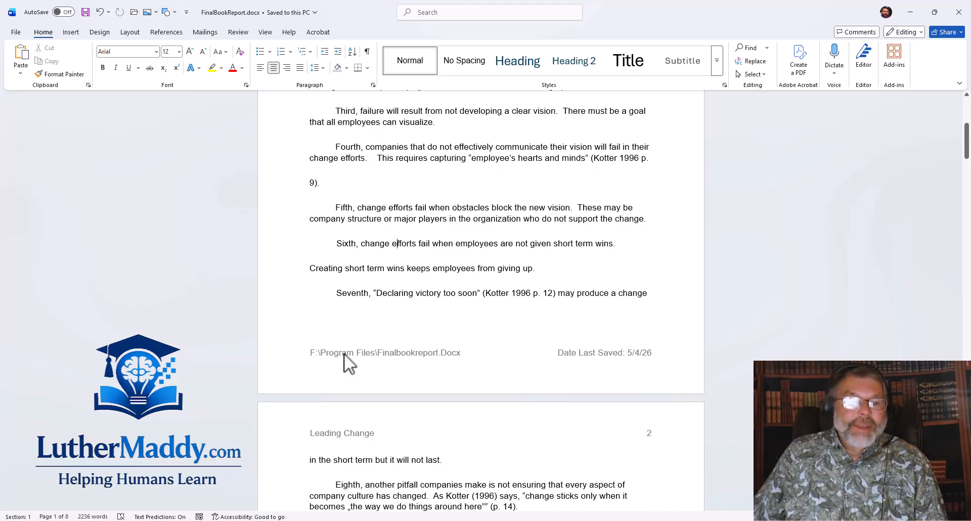
left_click(463, 191)
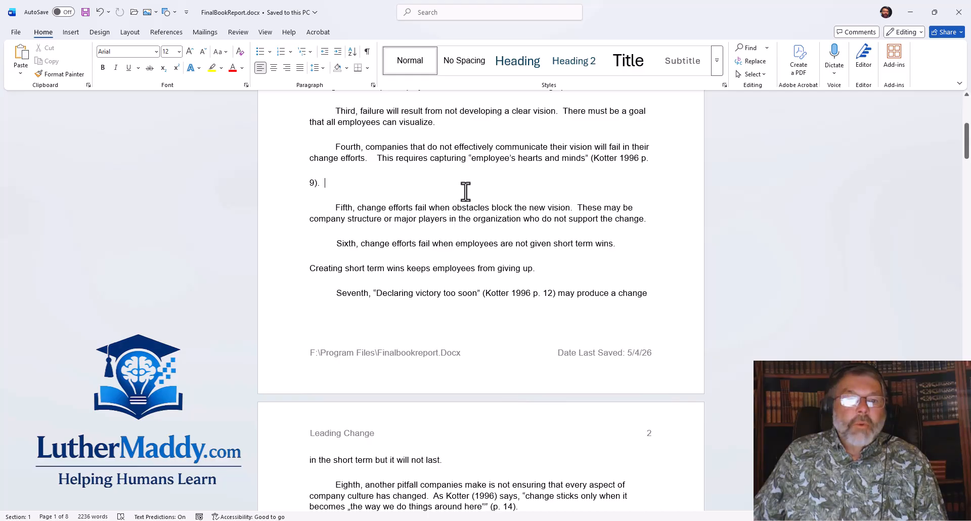
Update the file path field in the page 1 footer manually and return to the body text.
scroll(464, 191, "down", 1)
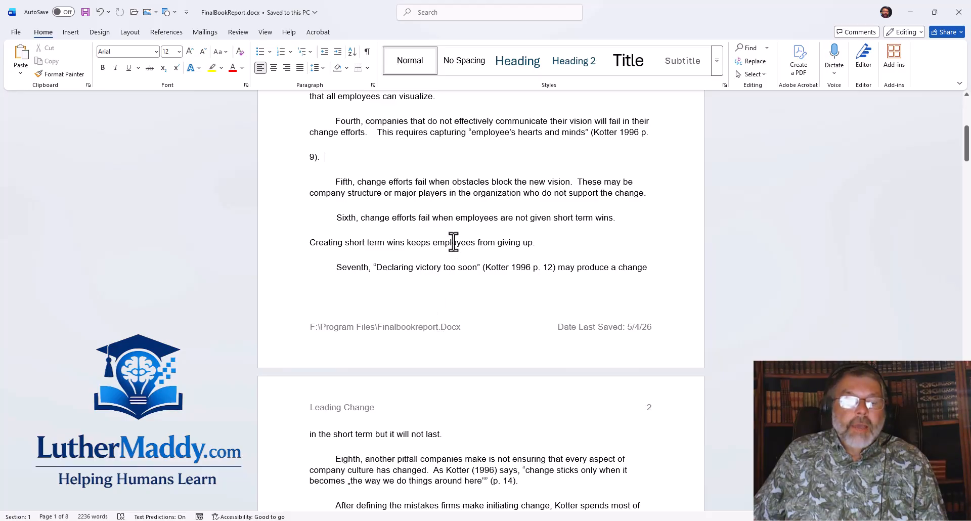
scroll(451, 244, "down", 2)
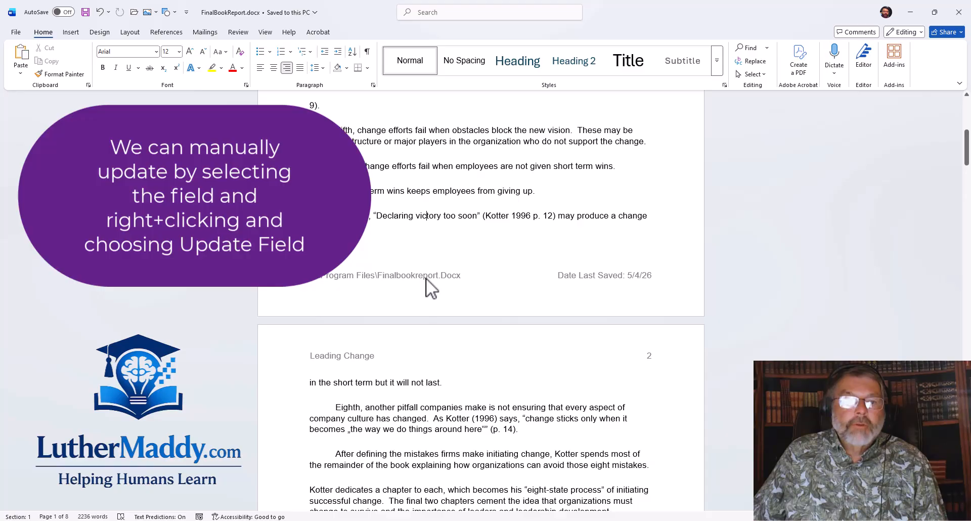
double_click(426, 278)
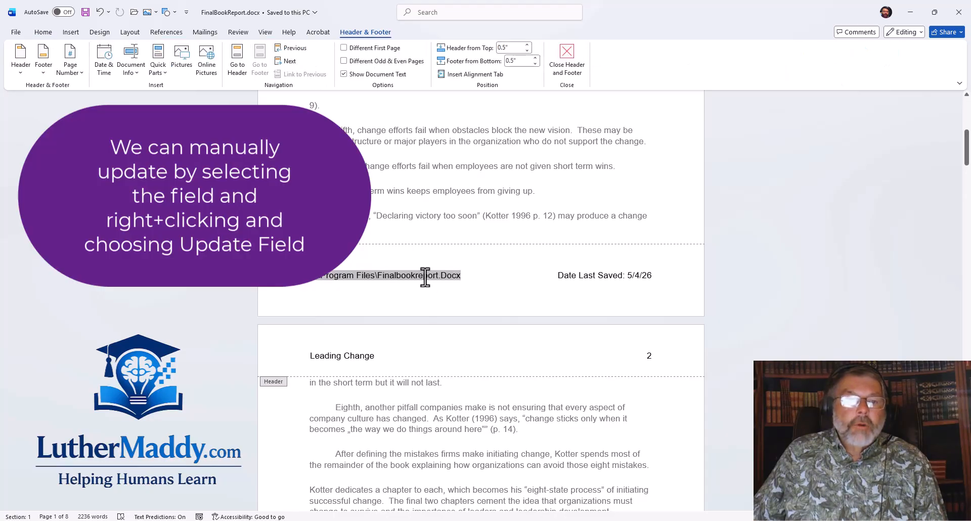
right_click(425, 278)
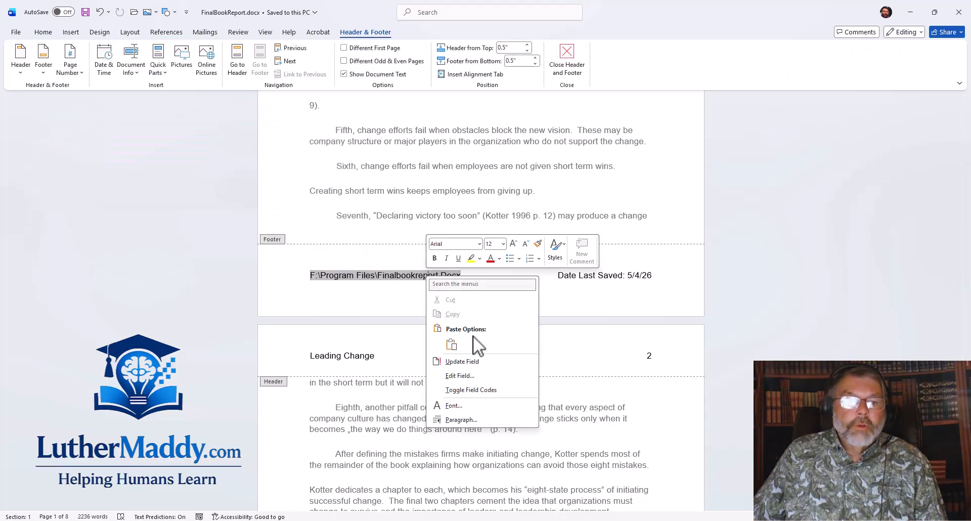
left_click(462, 361)
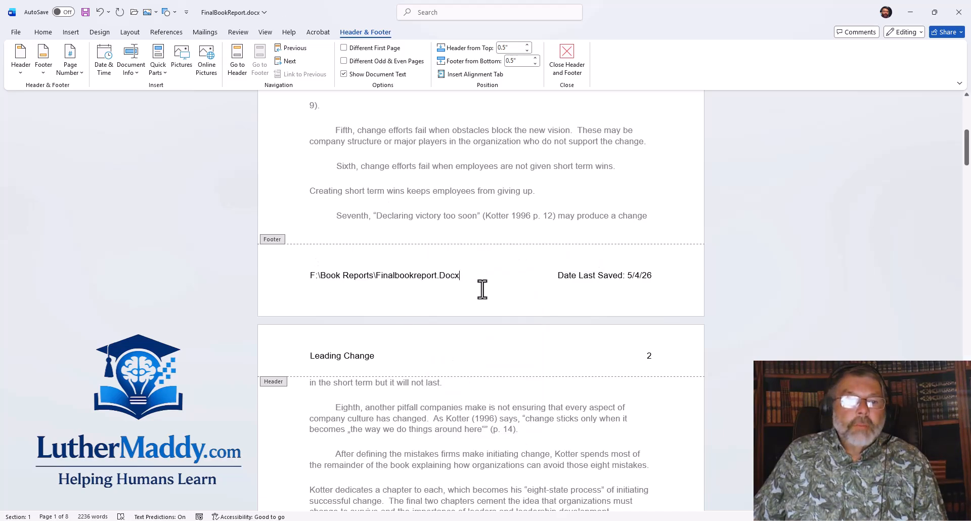
double_click(453, 159)
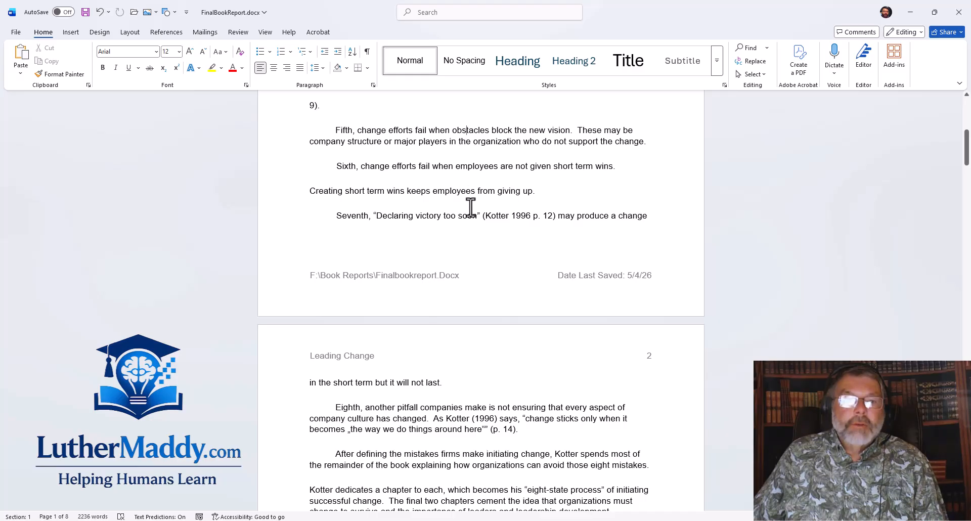
left_click(450, 164)
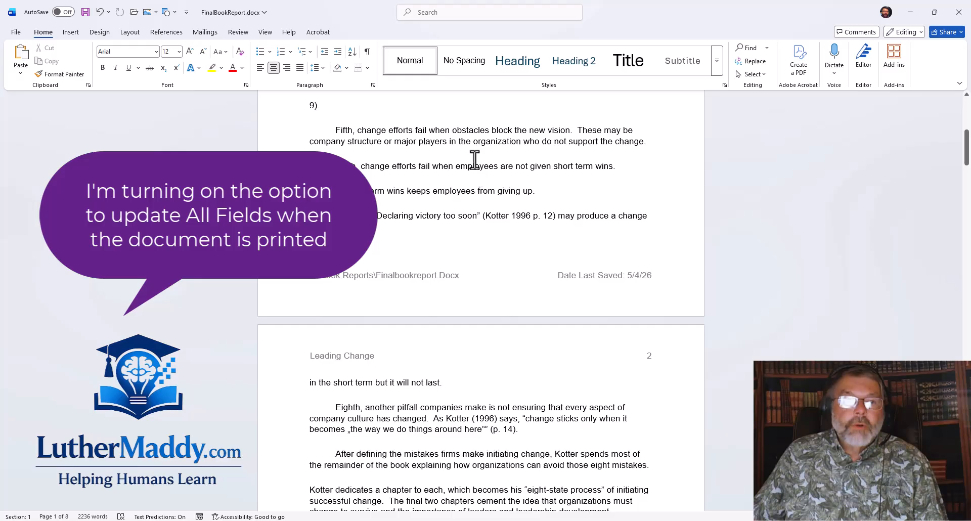
Enable the "Update fields before printing" option in the program's Display options.
left_click(15, 32)
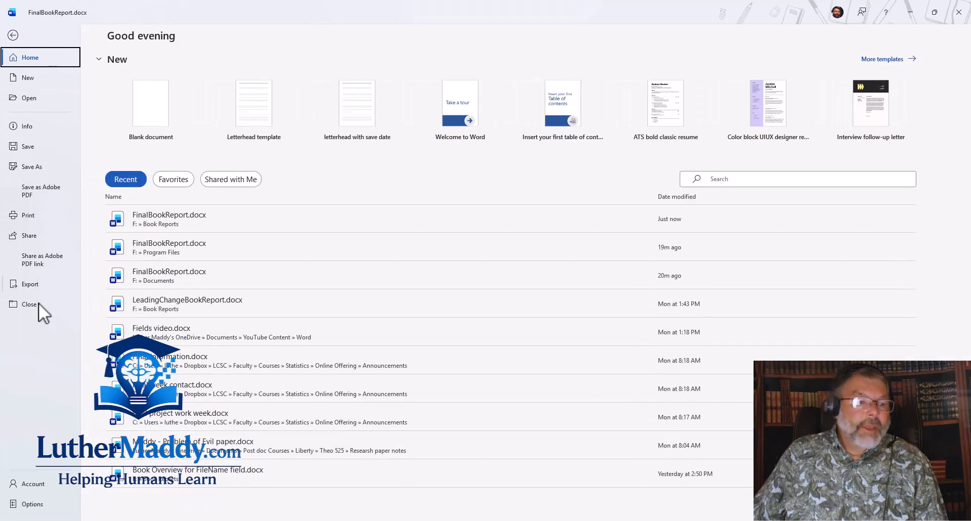
left_click(34, 504)
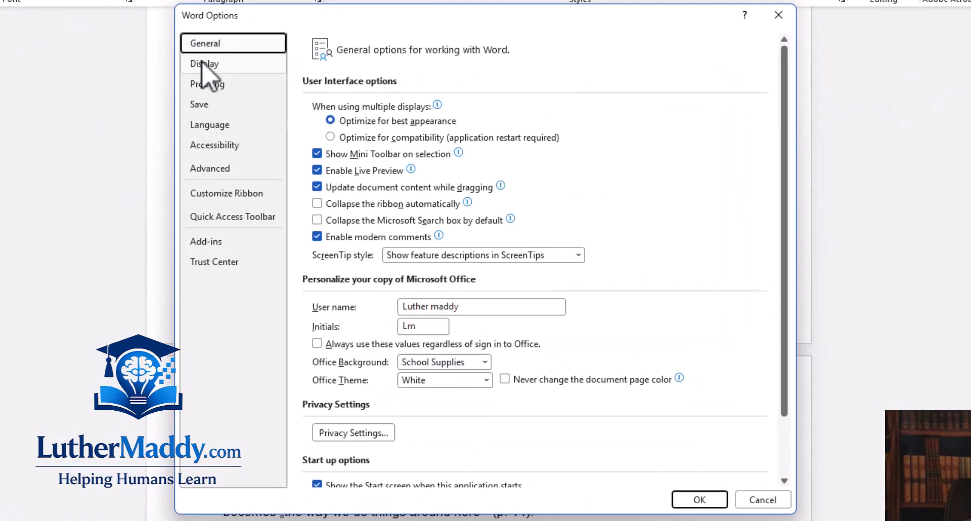
left_click(205, 66)
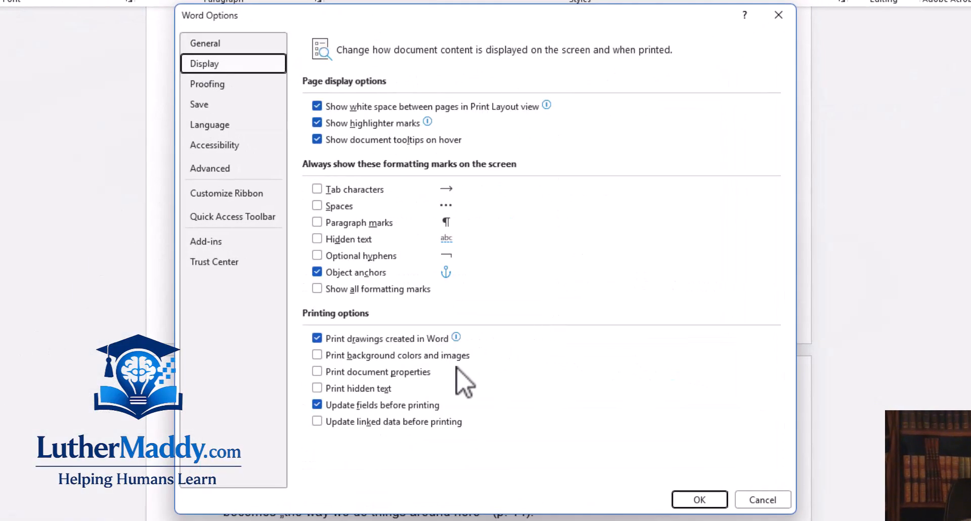
left_click(317, 406)
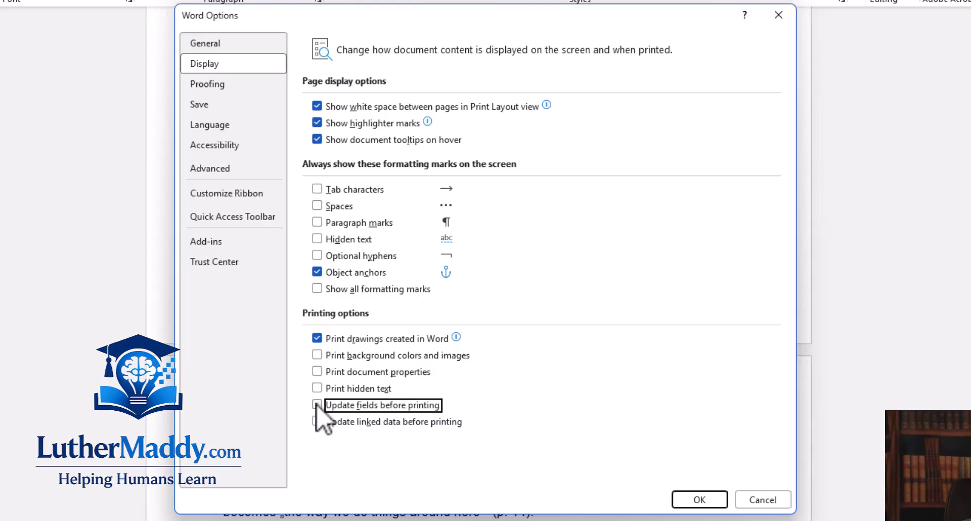
left_click(698, 500)
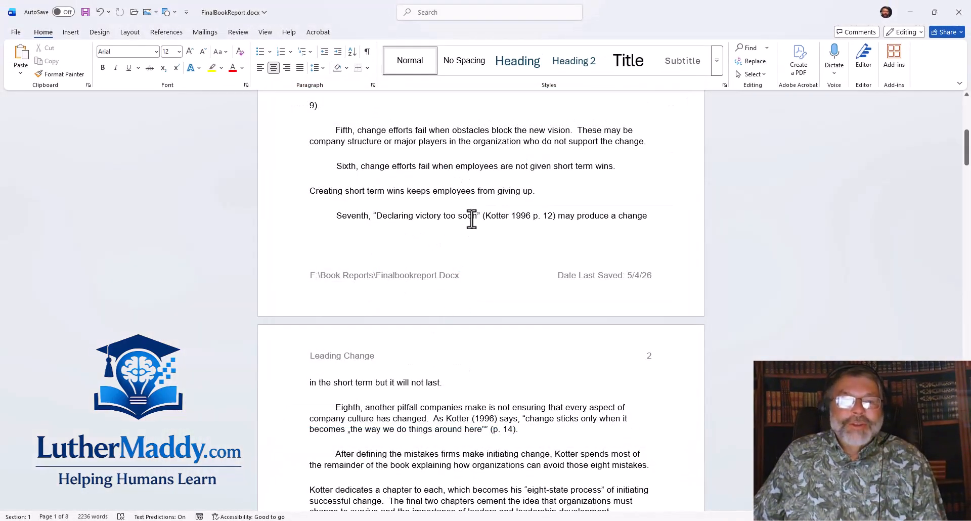
left_click(472, 172)
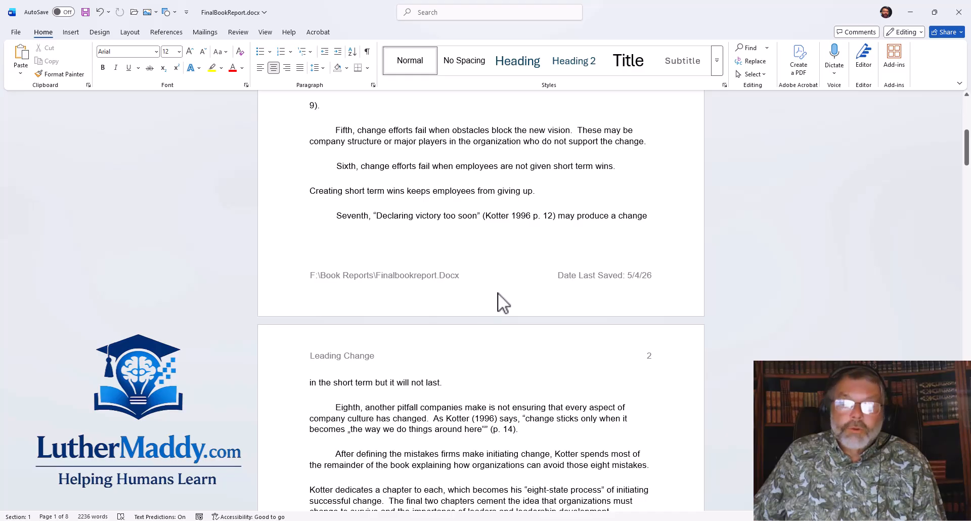
Save another copy of FinalBookReport.docx in the Family Videos folder on the F: drive.
left_click(15, 31)
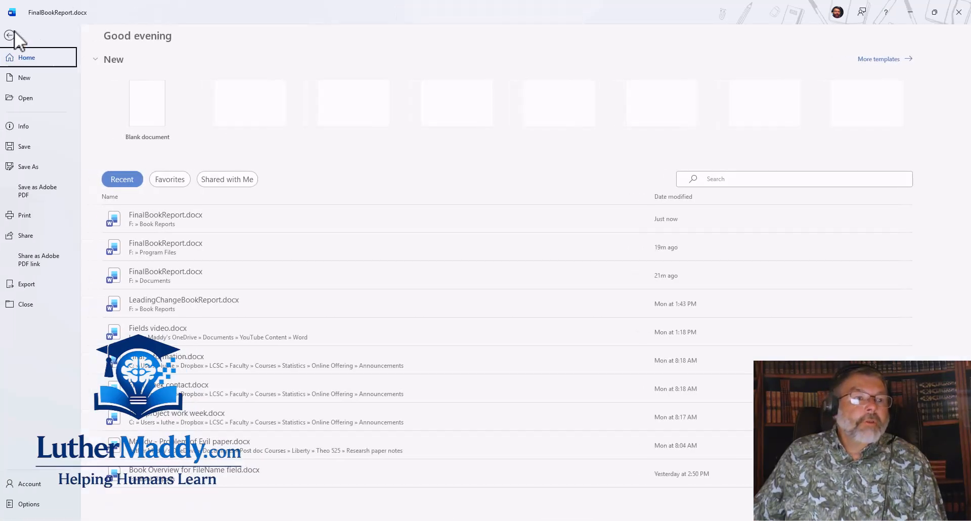
left_click(35, 168)
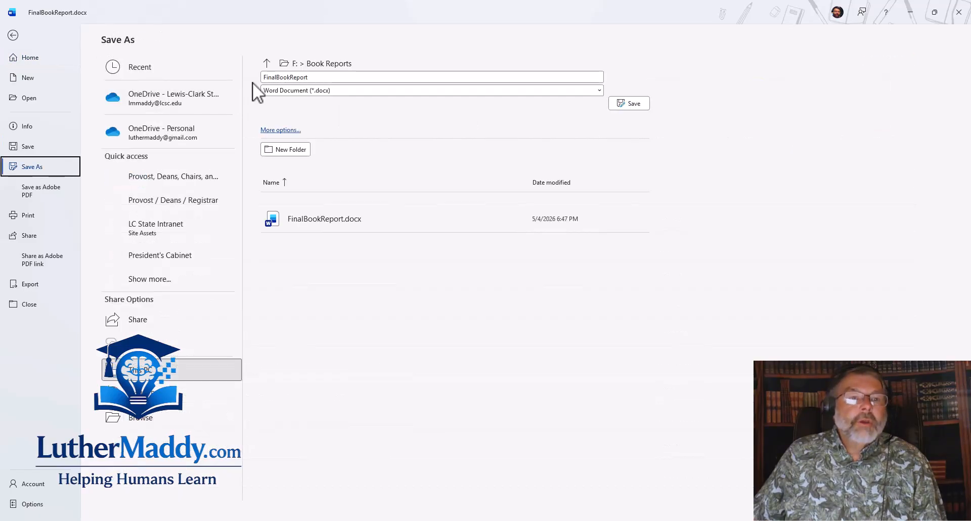
left_click(310, 64)
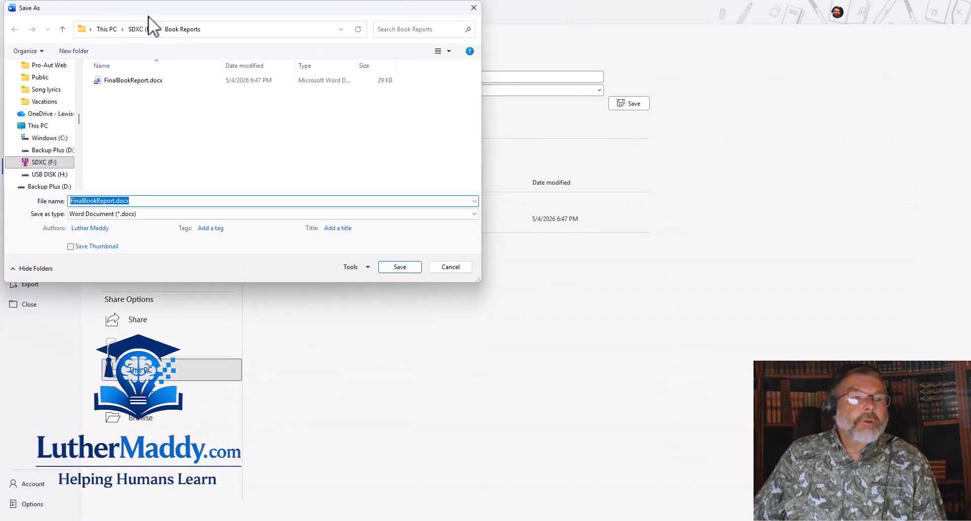
left_click(136, 31)
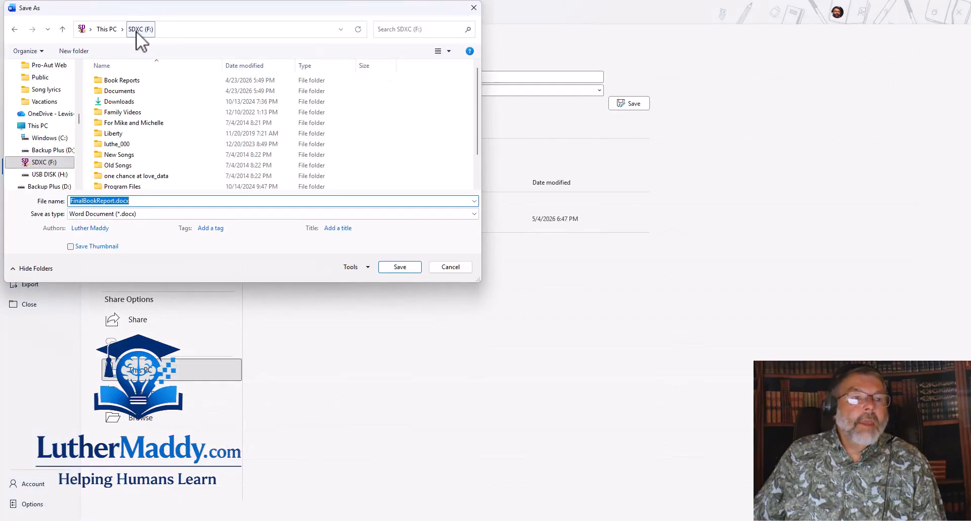
double_click(113, 113)
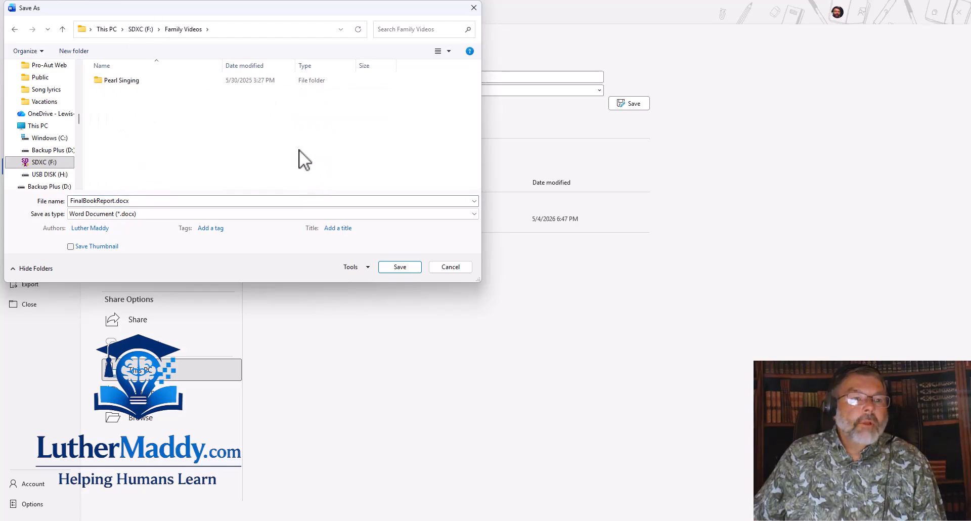
left_click(398, 267)
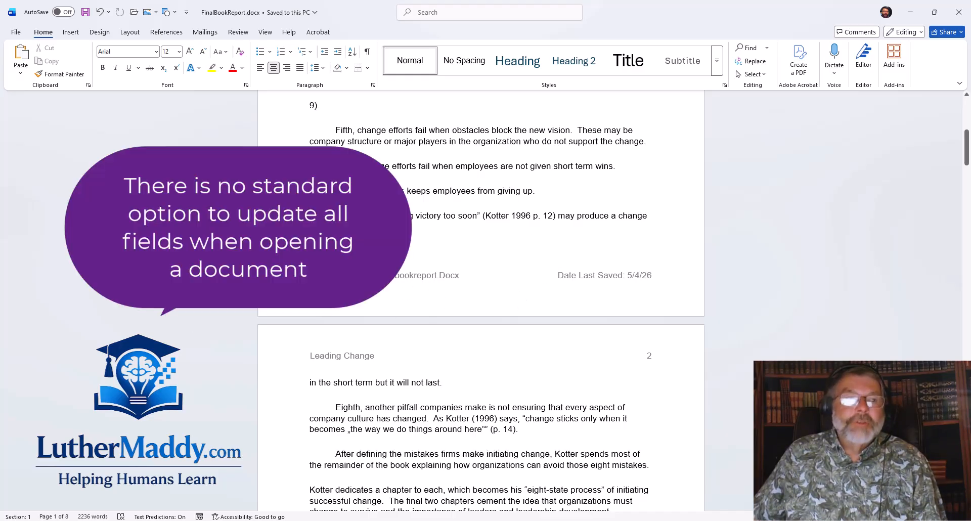
Open the print preview to refresh the fields, check the first page's footer, and return to the document without printing.
left_click(17, 31)
left_click(28, 215)
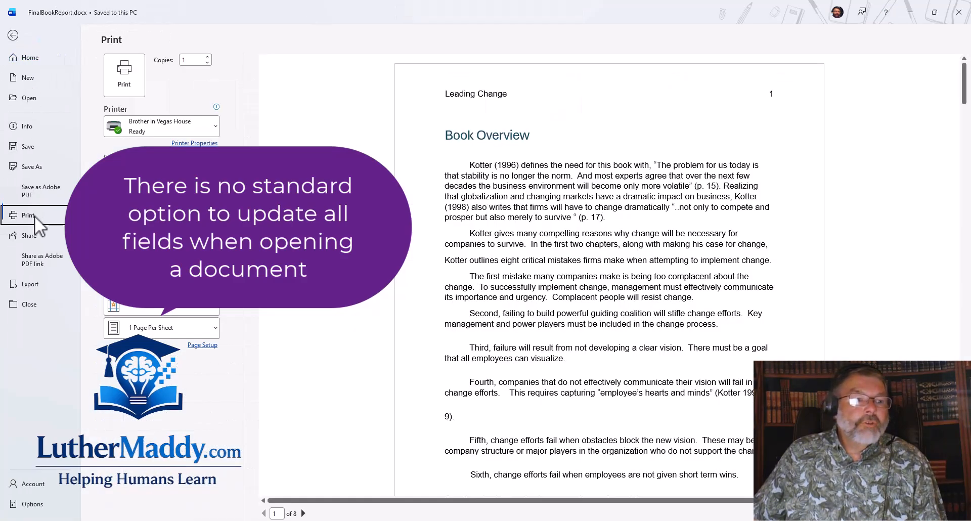
scroll(670, 281, "down", 3)
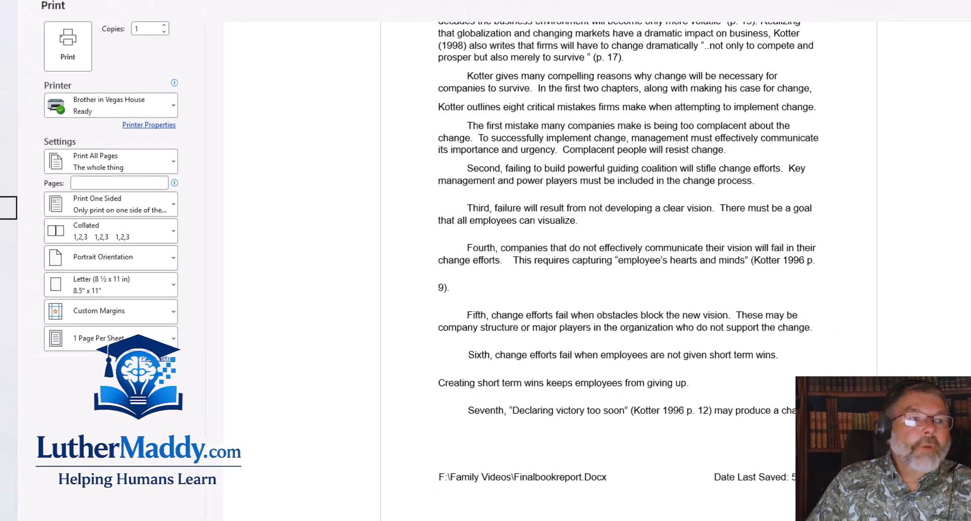
left_click(18, 39)
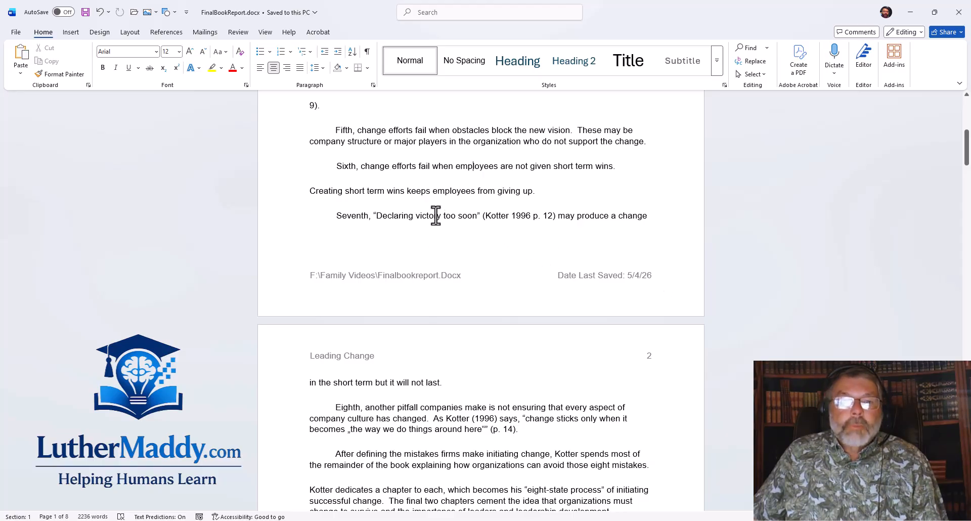
left_click(441, 189)
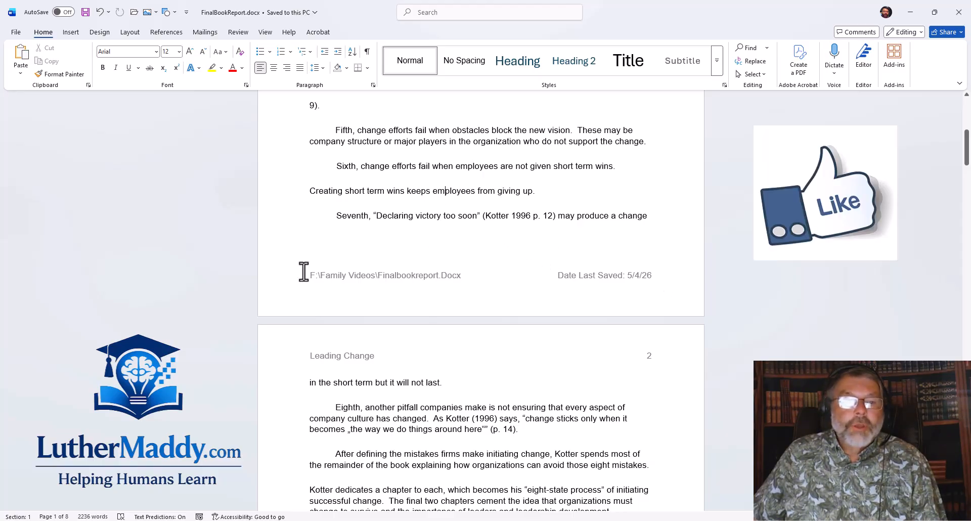